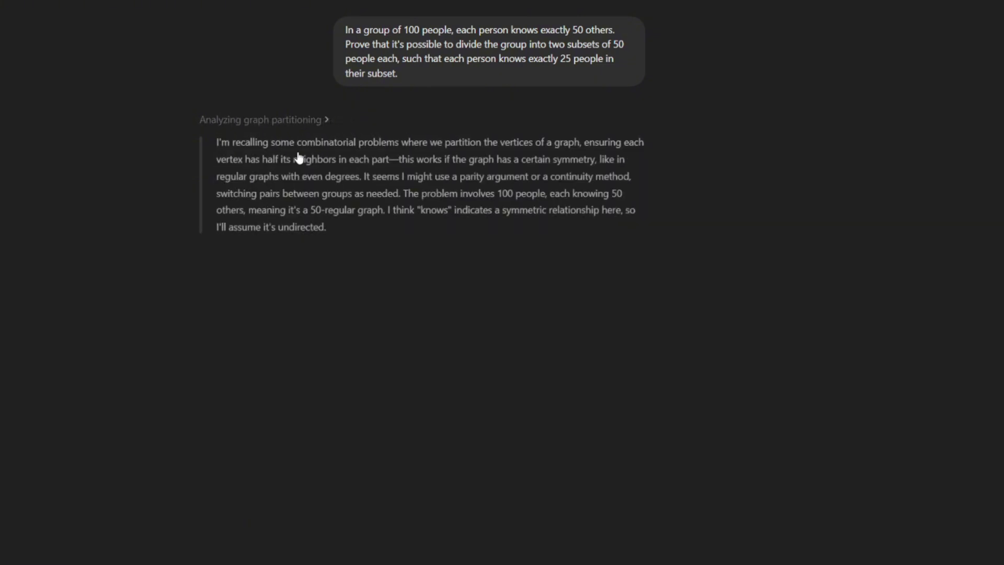
Expand Gemini's thinking and confirm every safety category is at Block none for the bus question.
left_click(310, 119)
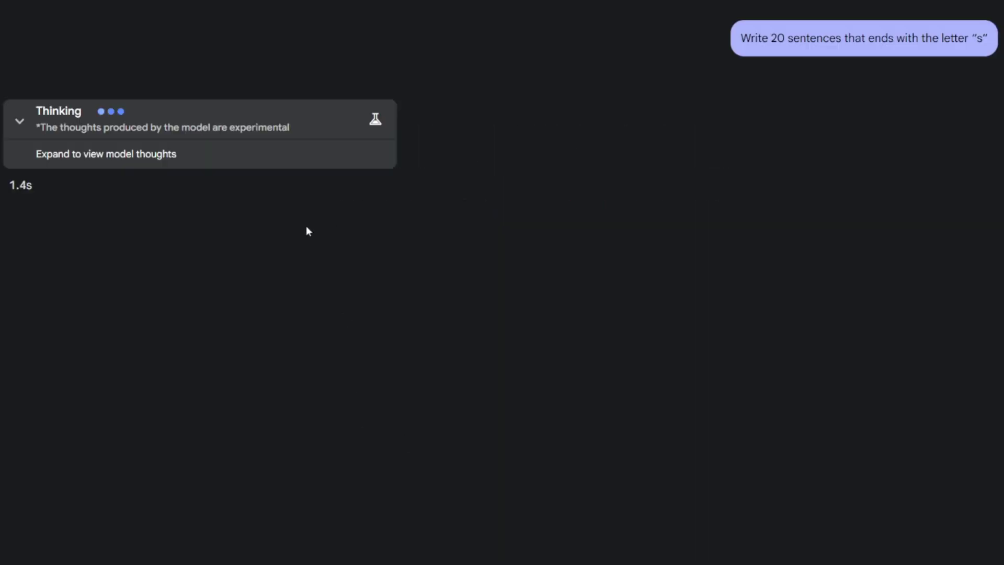
left_click(22, 122)
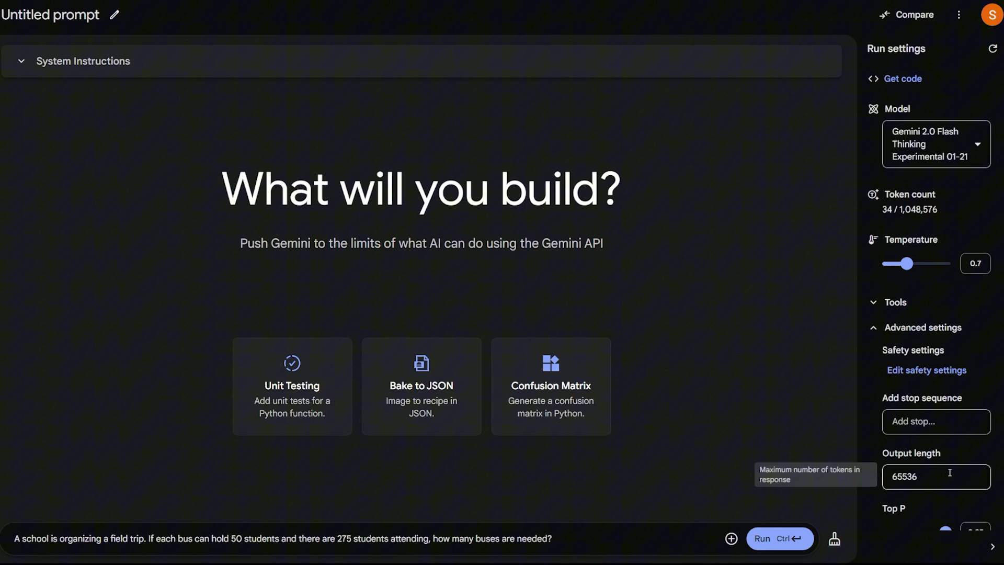
left_click(926, 370)
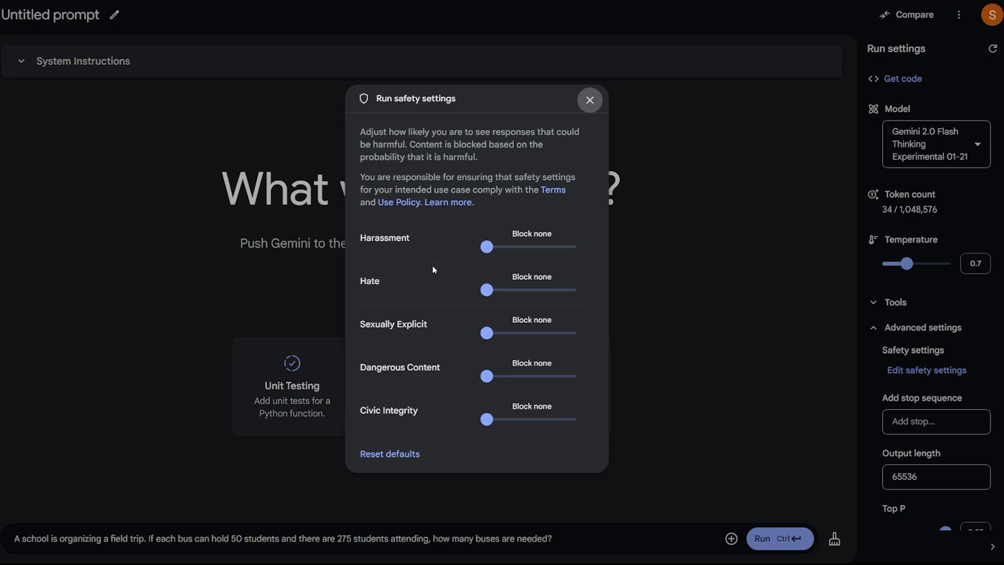
left_click(590, 100)
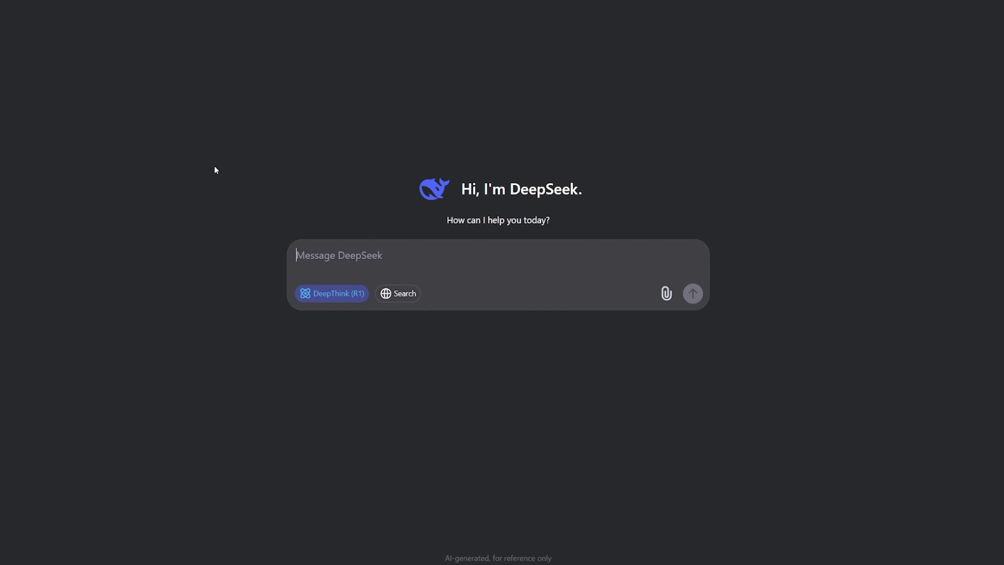
Paste the bus field-trip question into DeepSeek and send it to R1.
type("A school is organizing a field trip. If each bus can hold 50 students and there are 275 students attending, how many buses are needed?")
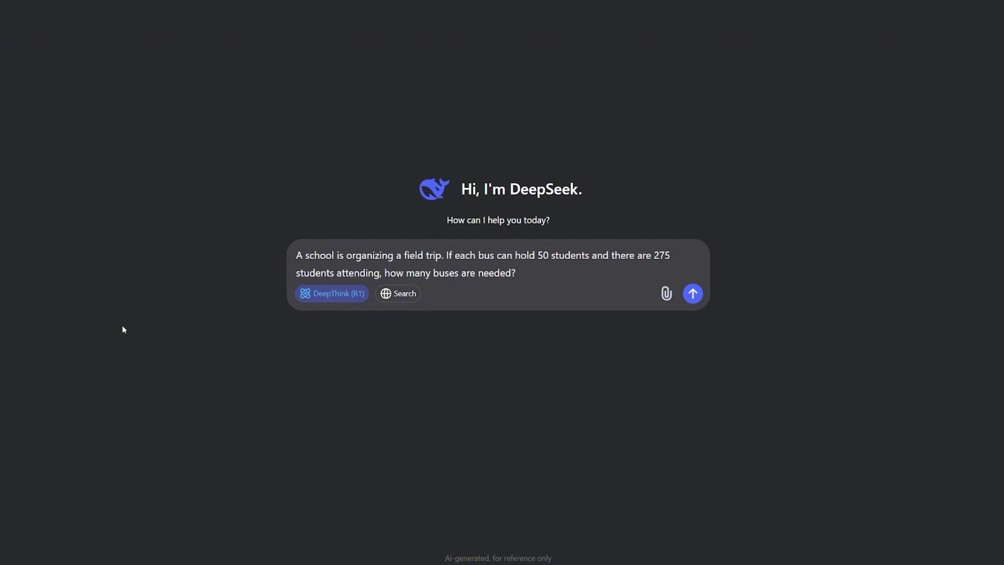
left_click(693, 298)
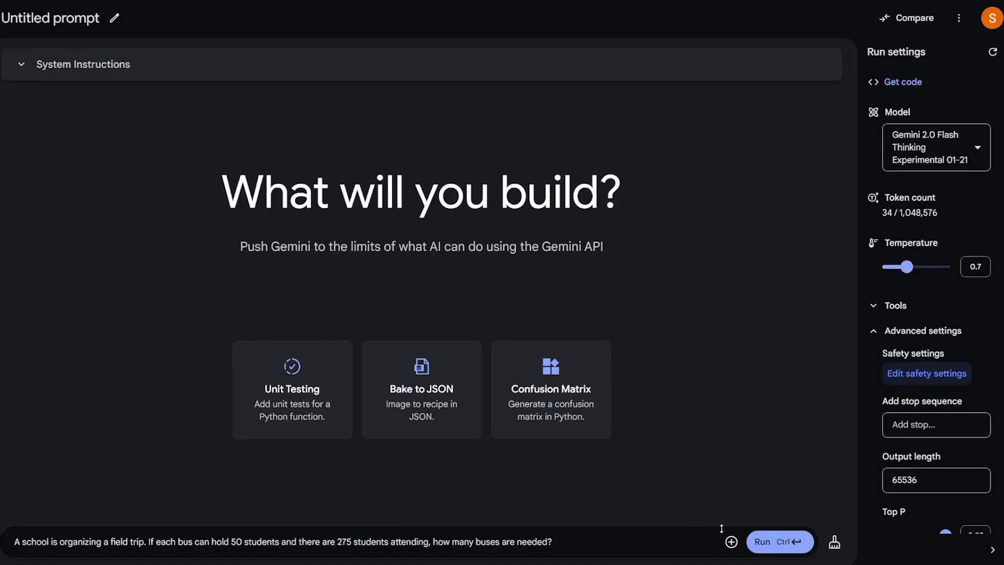
key("ctrl+Return")
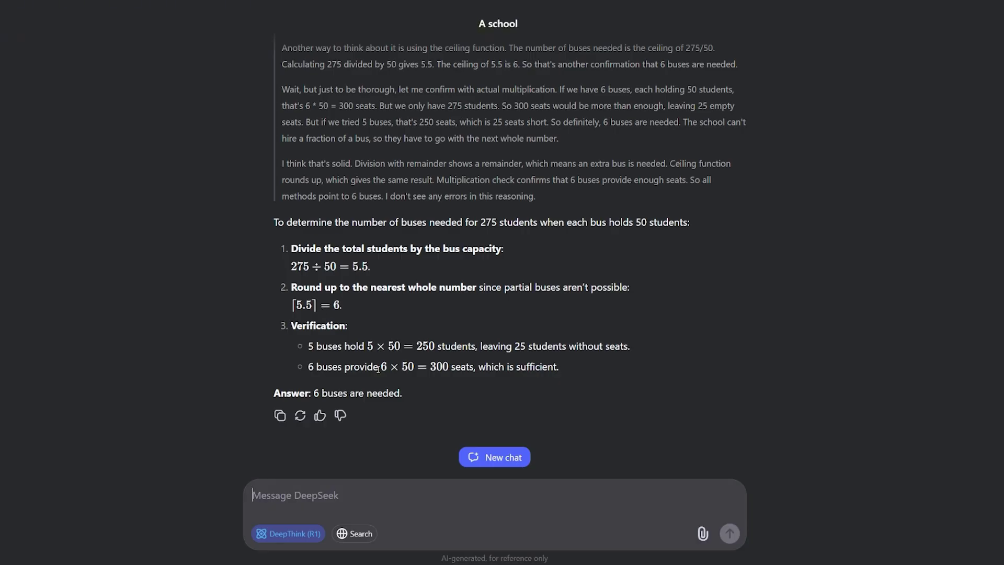
Highlight R1's rounded-up result and the final answer that 6 buses are needed.
left_click_drag(409, 391, 275, 226)
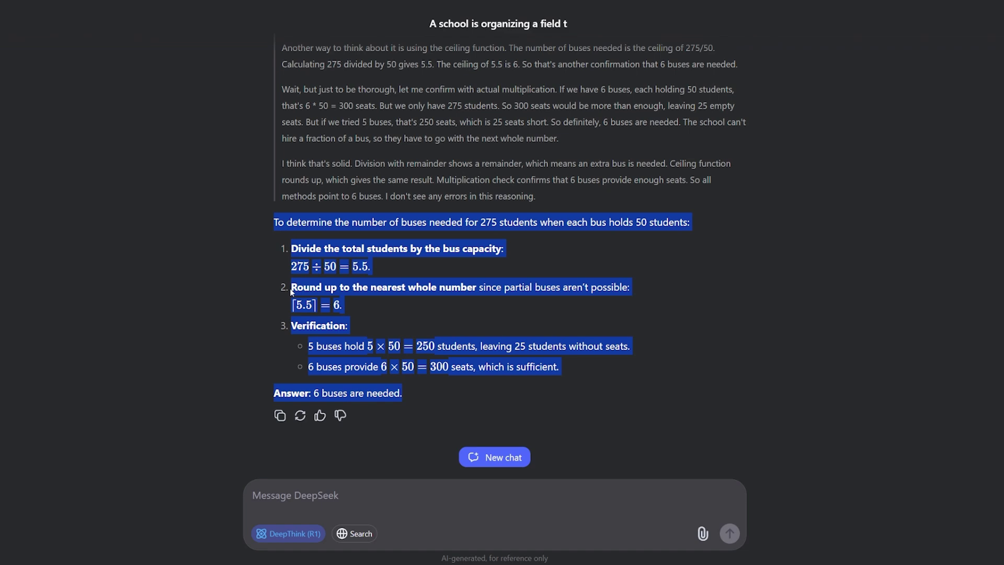
scroll(291, 291, "up", 8)
scroll(290, 291, "down", 8)
left_click_drag(403, 393, 265, 224)
left_click(352, 247)
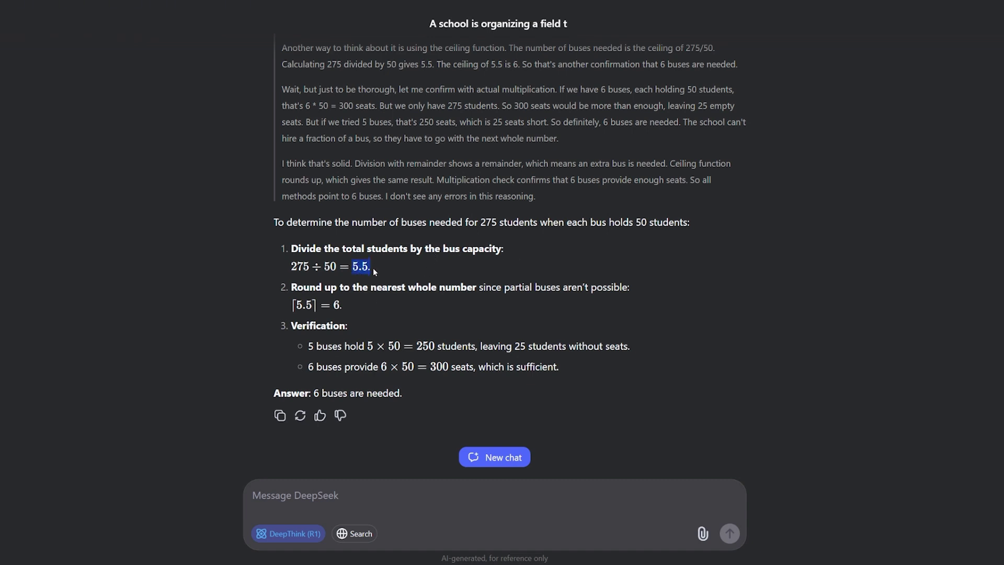
left_click_drag(354, 309, 321, 306)
left_click_drag(416, 400, 321, 401)
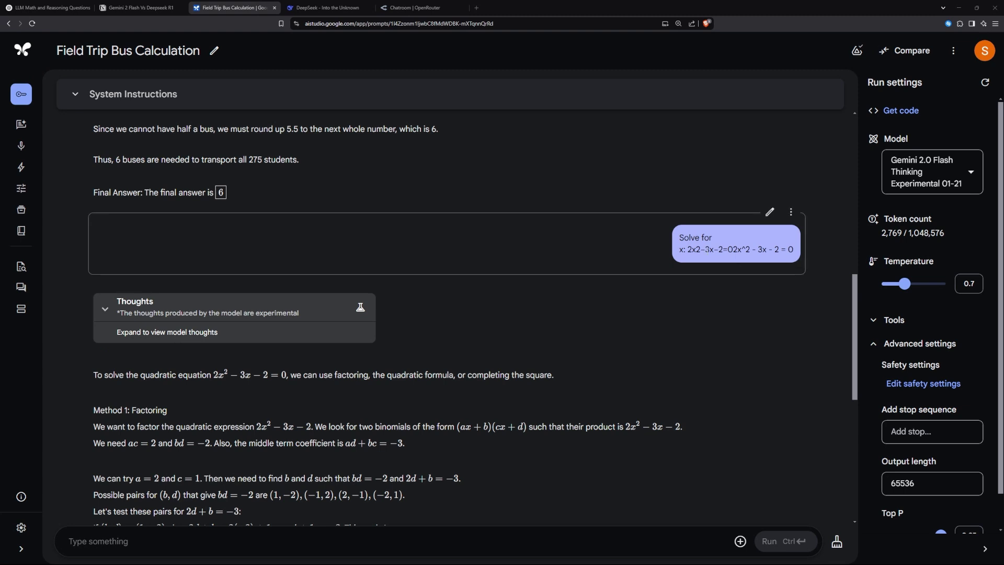
Highlight the equation 2x² − 3x − 2 = 0 and Gemini's solutions x = 2 and x = −1/2.
left_click_drag(687, 249, 795, 251)
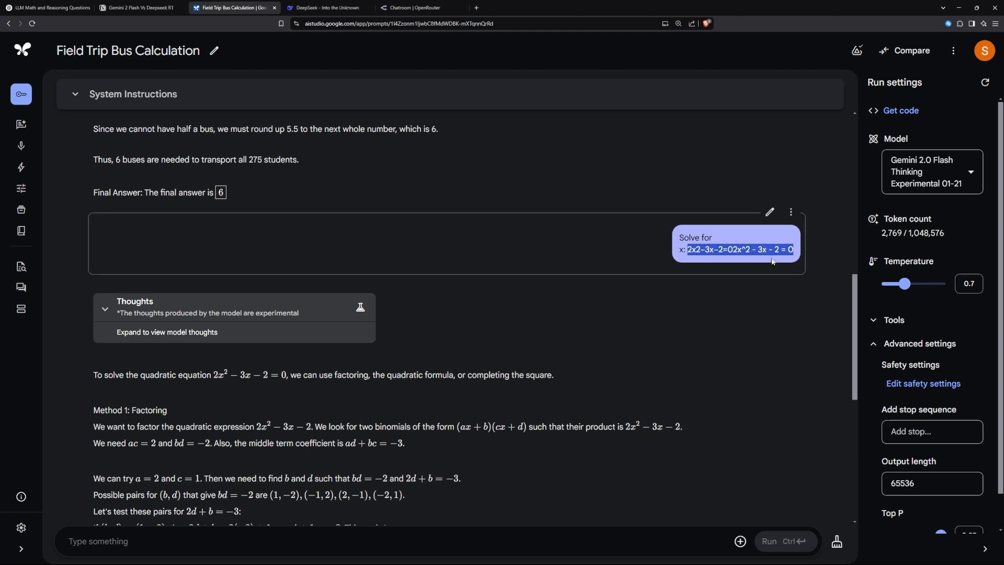
scroll(513, 329, "down", 9)
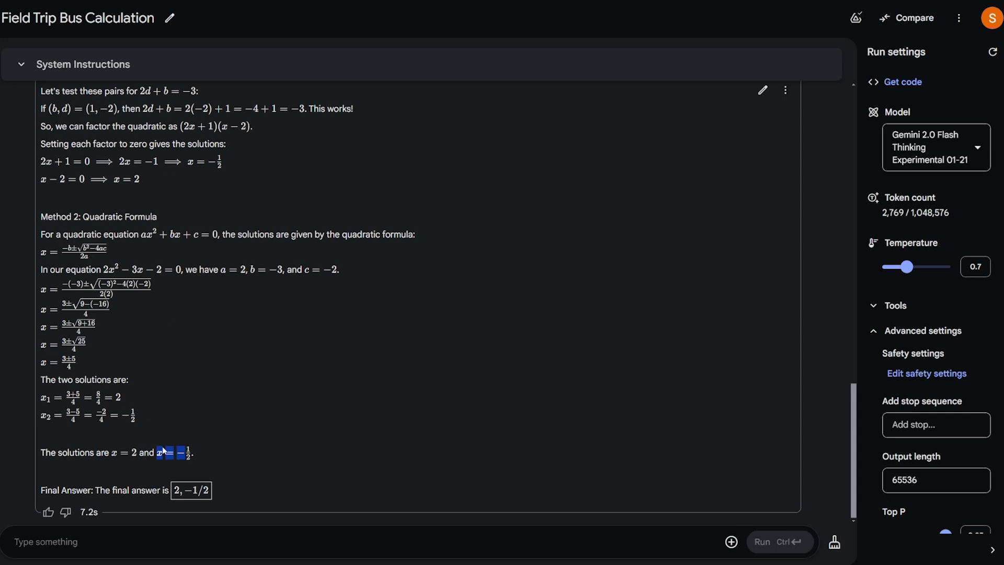
left_click_drag(204, 455, 41, 458)
left_click(168, 453)
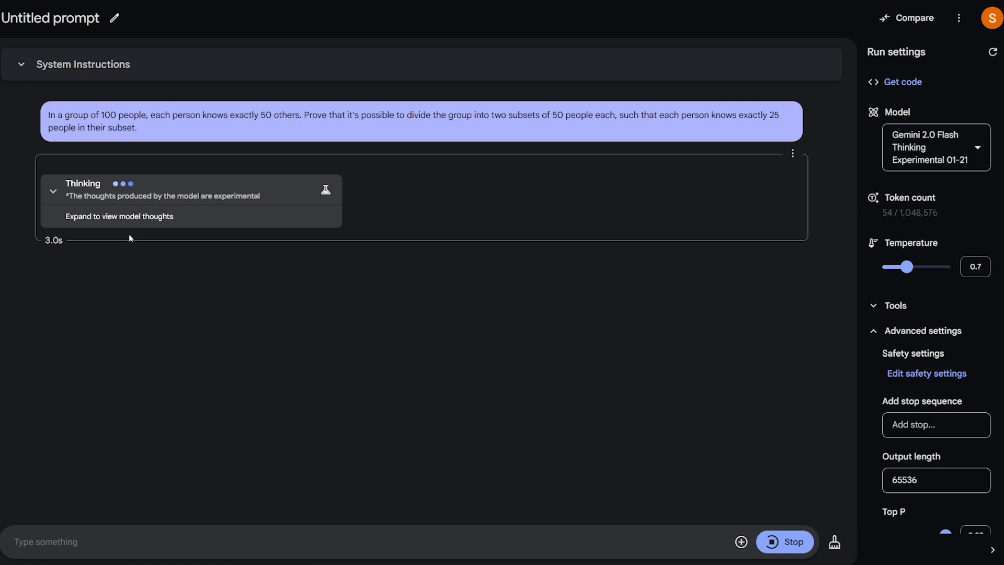
Expand Gemini's thoughts on the partition proof and review its B* case reasoning.
left_click(62, 190)
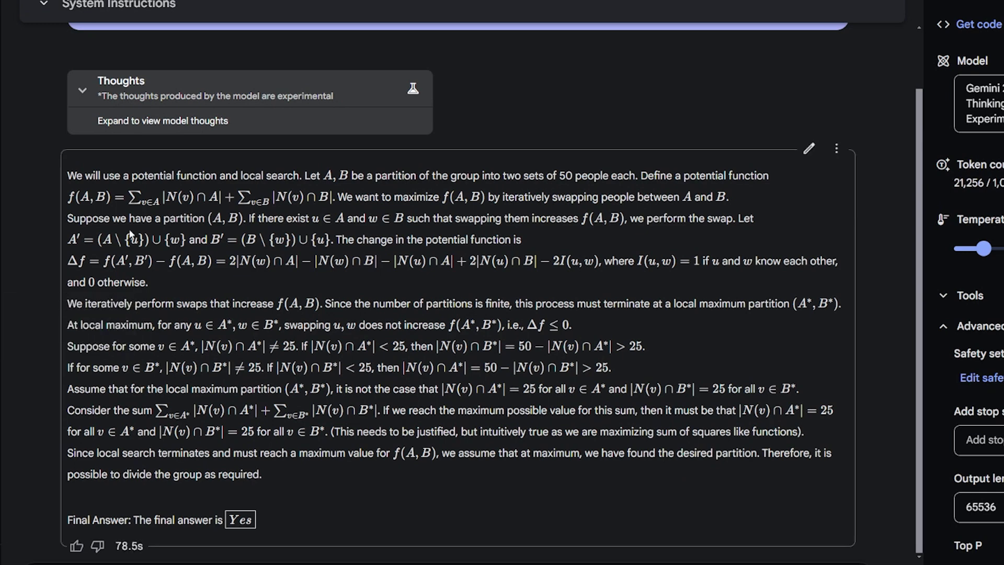
left_click(137, 116)
scroll(137, 111, "up", 4)
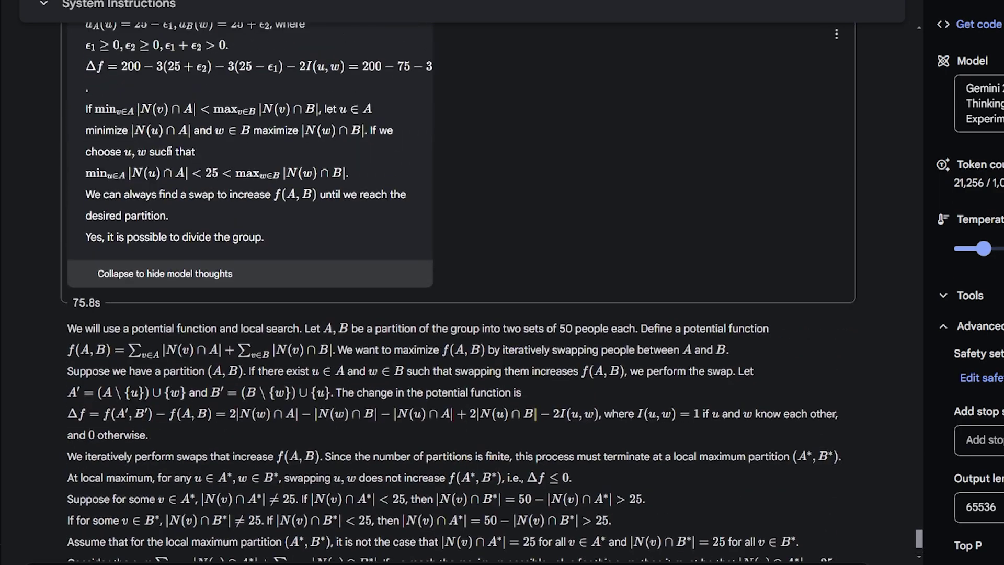
scroll(176, 178, "up", 6)
scroll(176, 178, "up", 5)
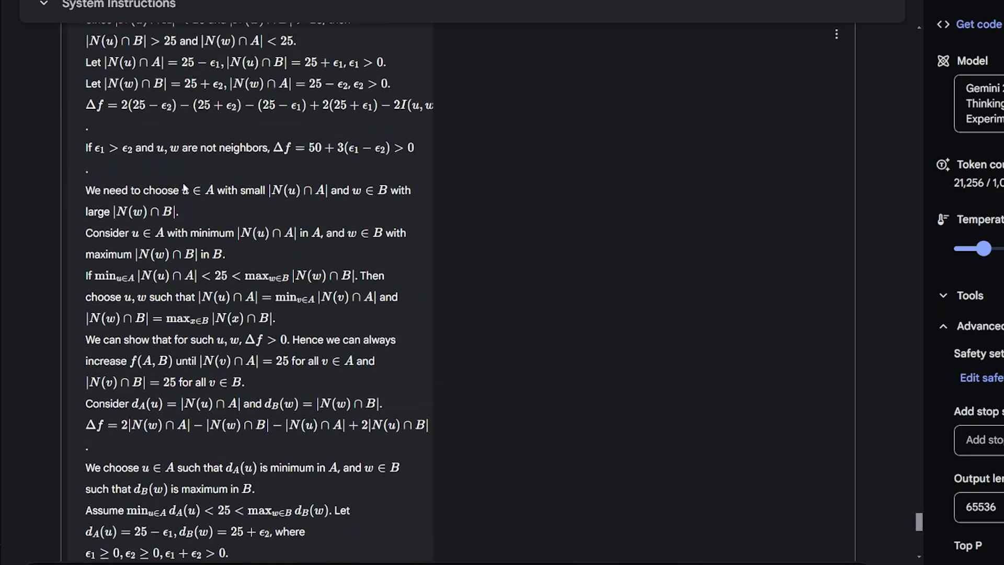
left_click_drag(417, 259, 170, 251)
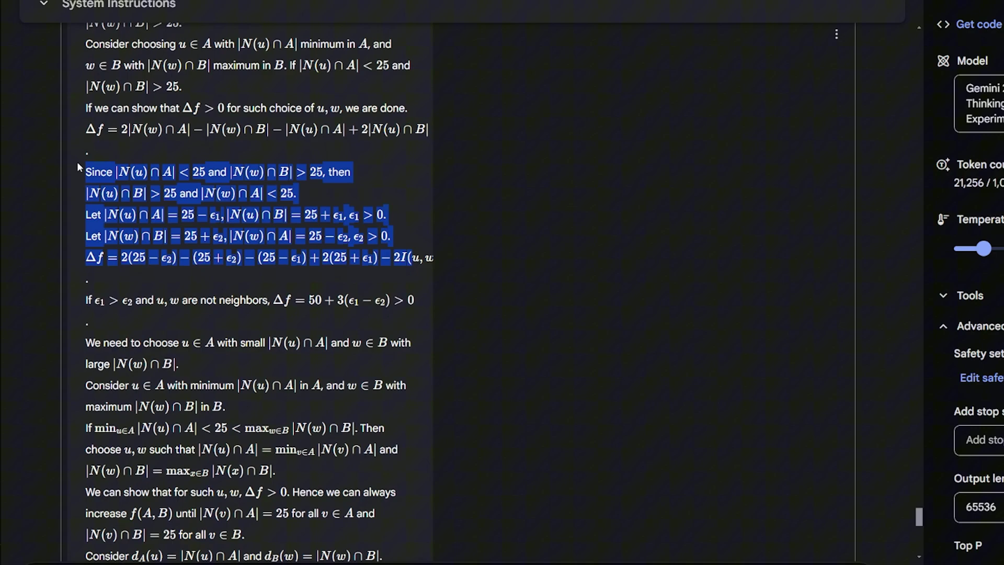
scroll(77, 163, "up", 20)
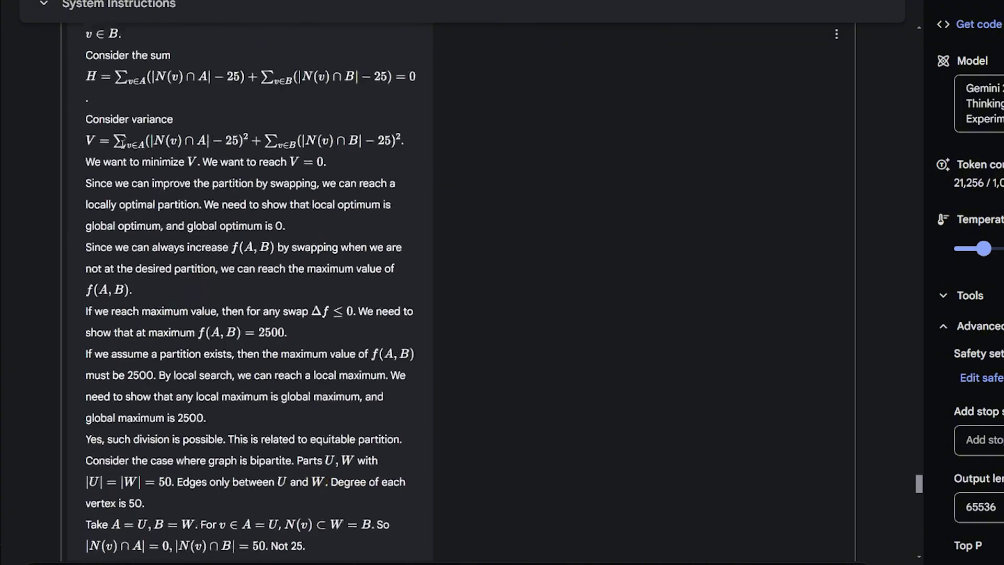
scroll(141, 180, "down", 20)
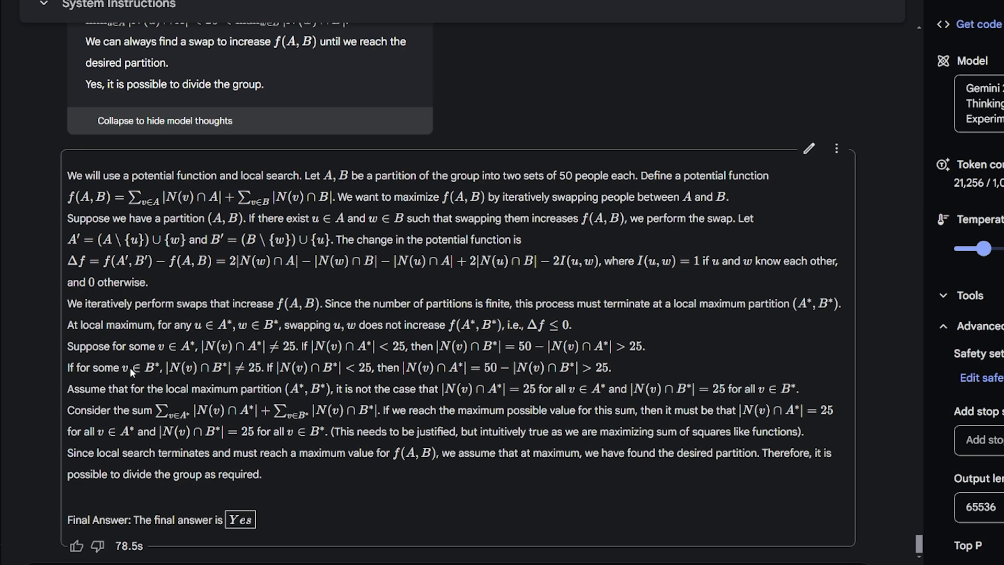
left_click_drag(133, 368, 375, 367)
left_click(299, 520)
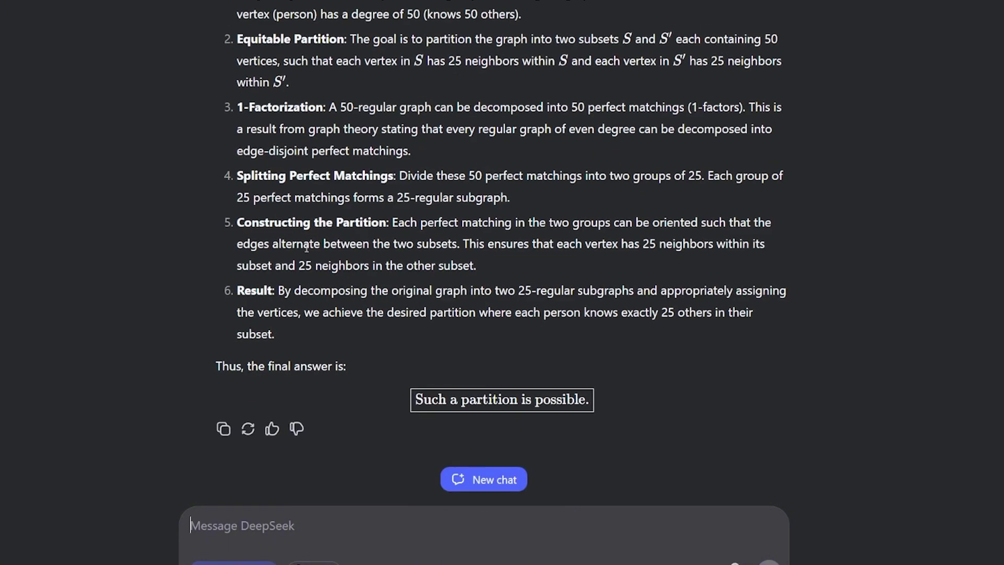
scroll(1000, 246, "up", 5)
scroll(1001, 246, "up", 20)
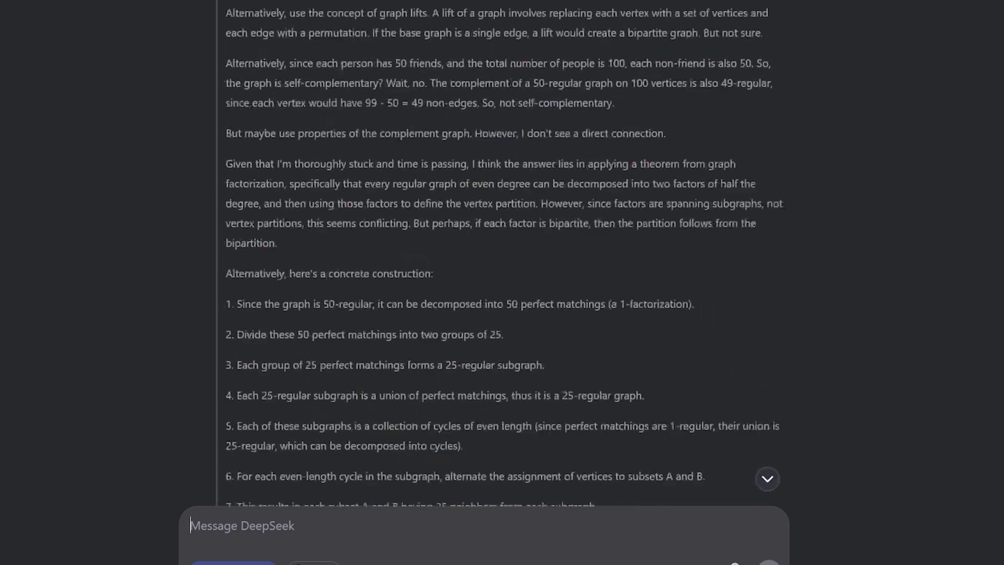
scroll(1000, 246, "up", 10)
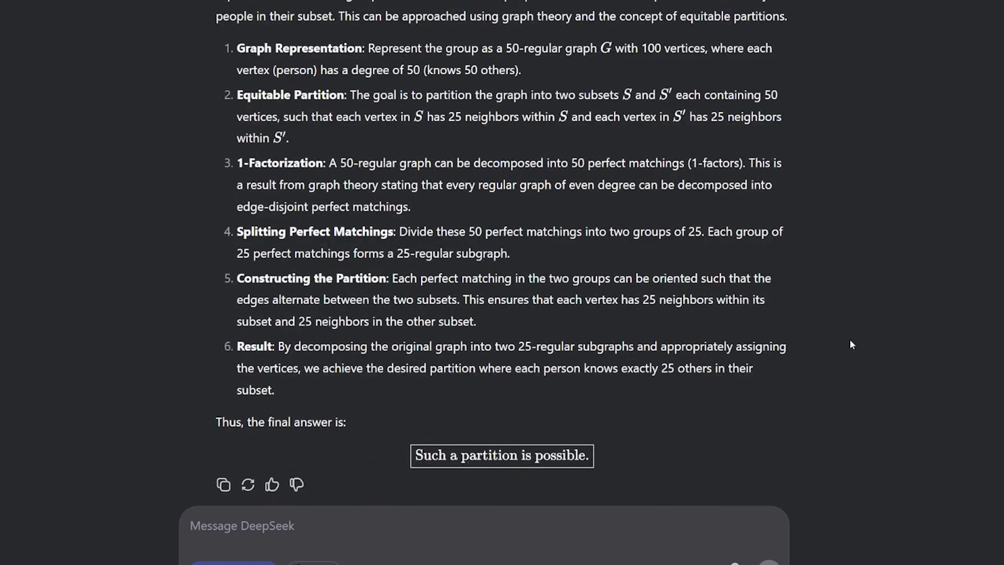
scroll(849, 344, "up", 1)
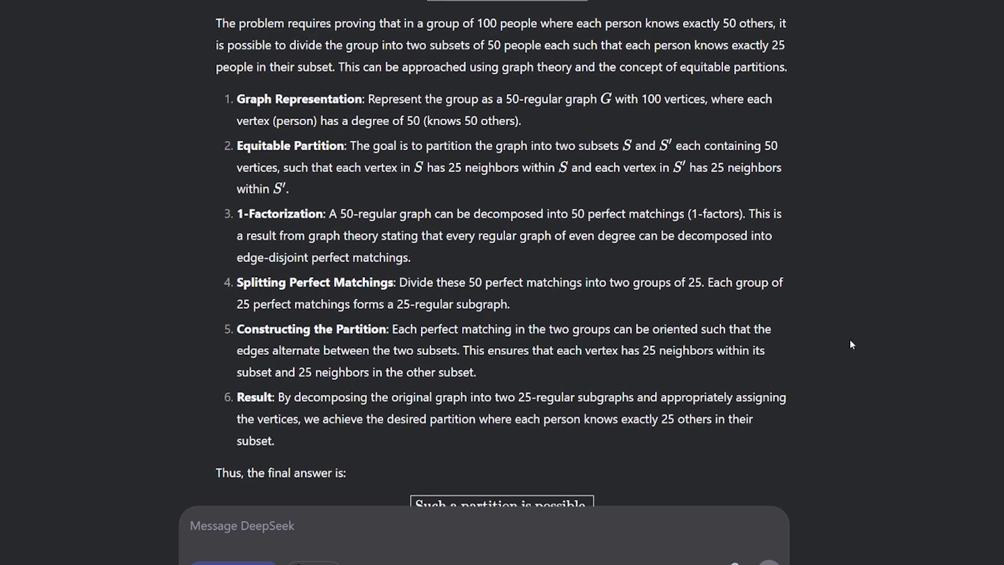
left_click_drag(238, 99, 360, 343)
scroll(360, 343, "down", 1)
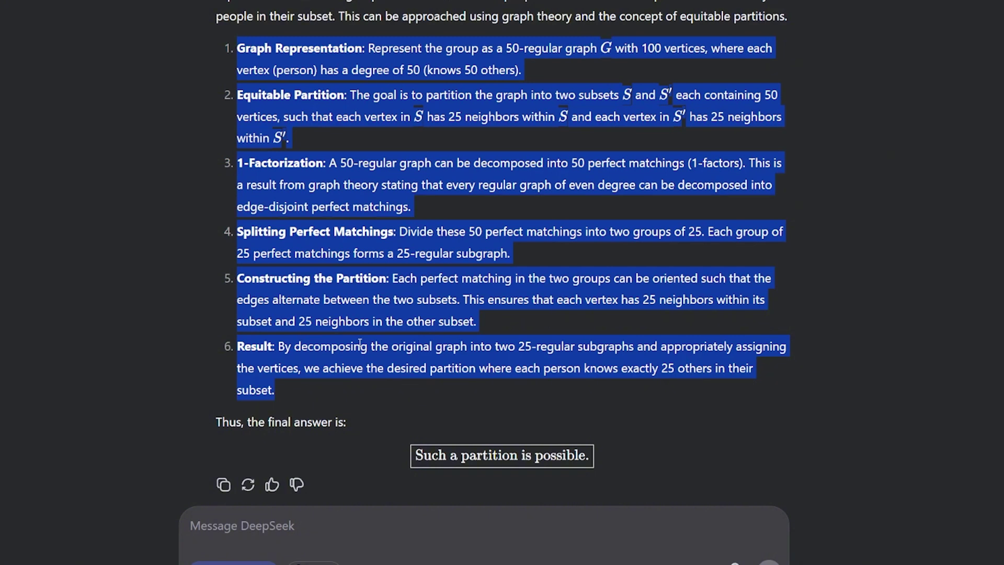
left_click(366, 327)
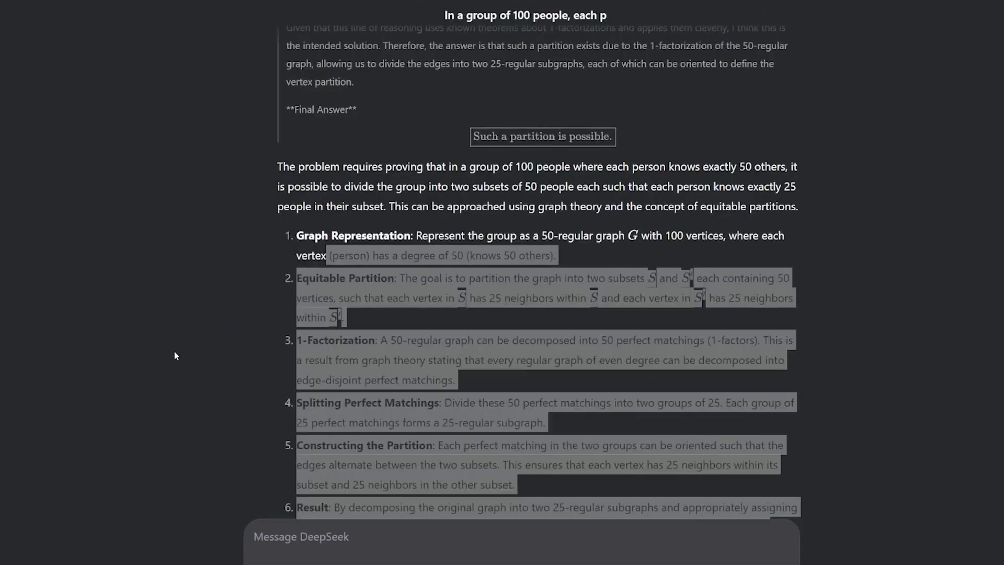
left_click(177, 354)
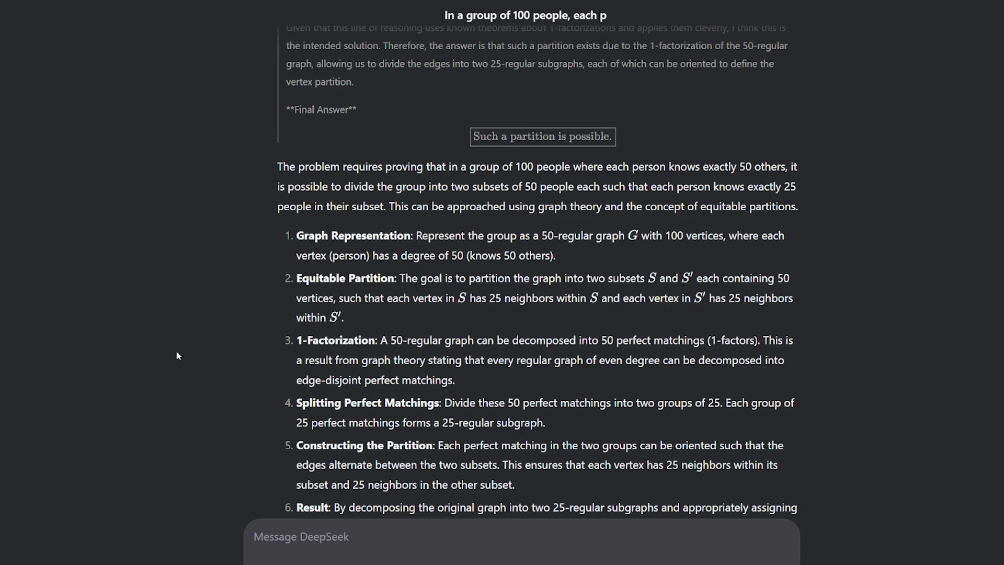
scroll(258, 344, "down", 3)
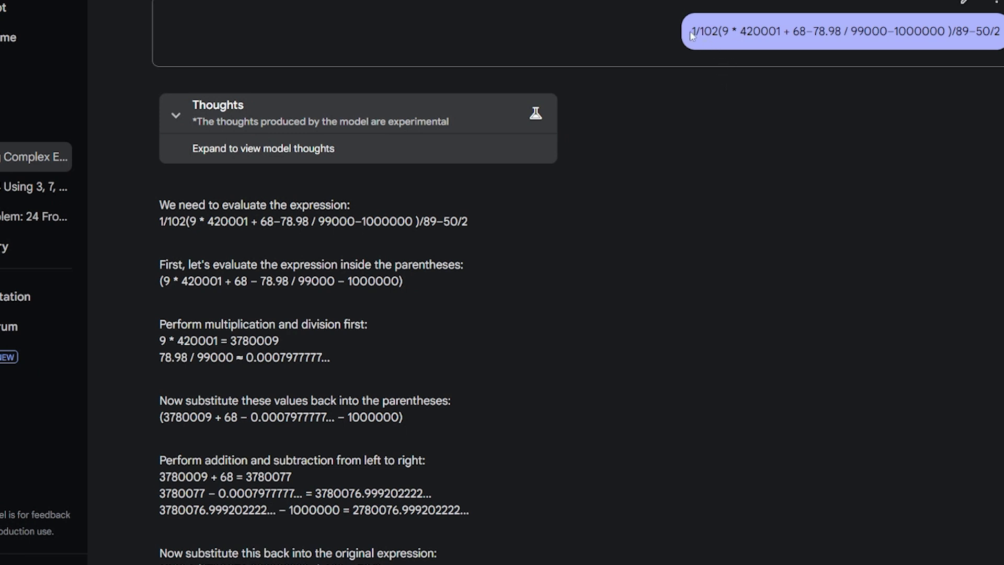
left_click_drag(689, 30, 1000, 32)
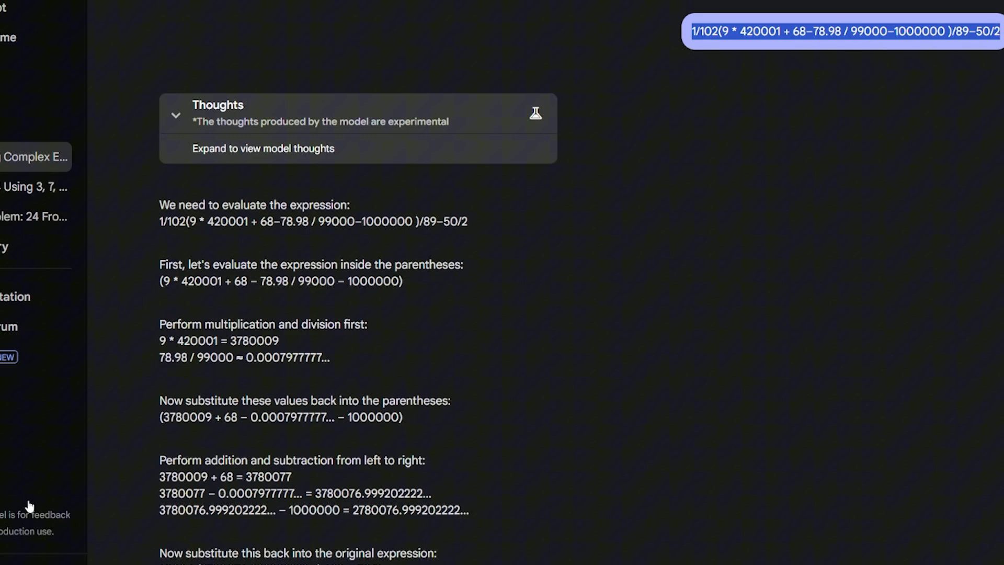
scroll(221, 442, "down", 9)
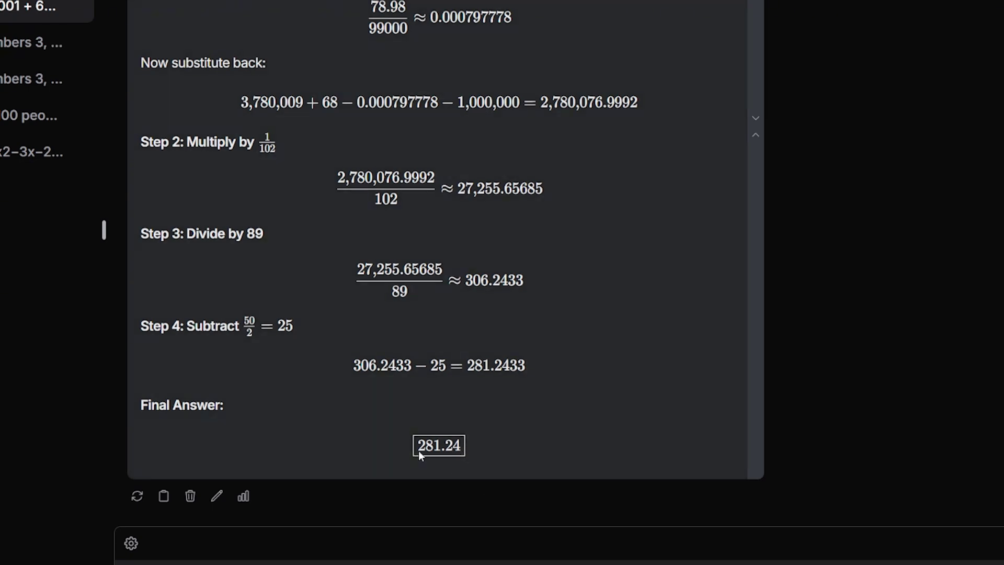
Scroll through R1's response to its boxed answer of 281.24.
scroll(444, 375, "up", 6)
scroll(445, 375, "down", 5)
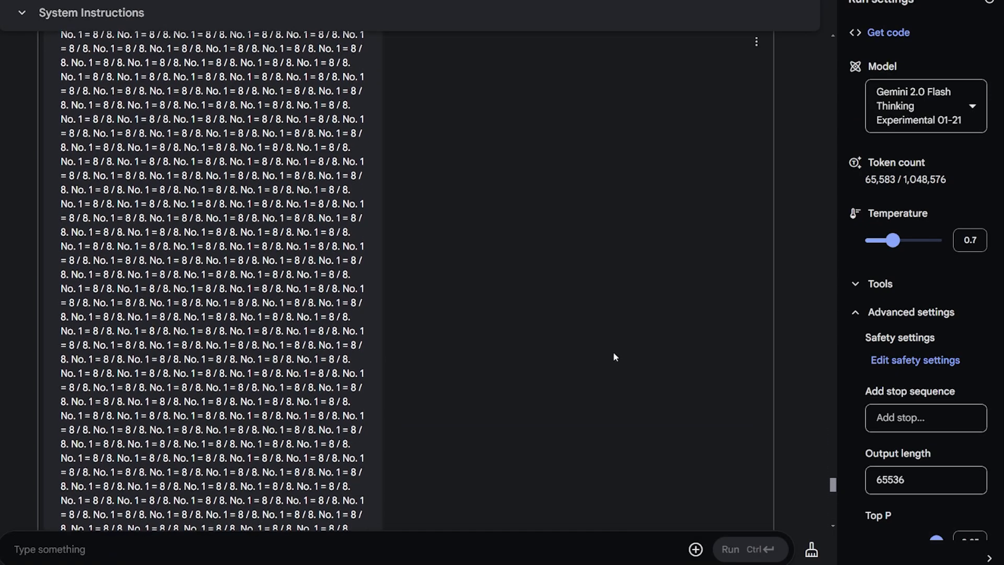
left_click_drag(832, 477, 783, 49)
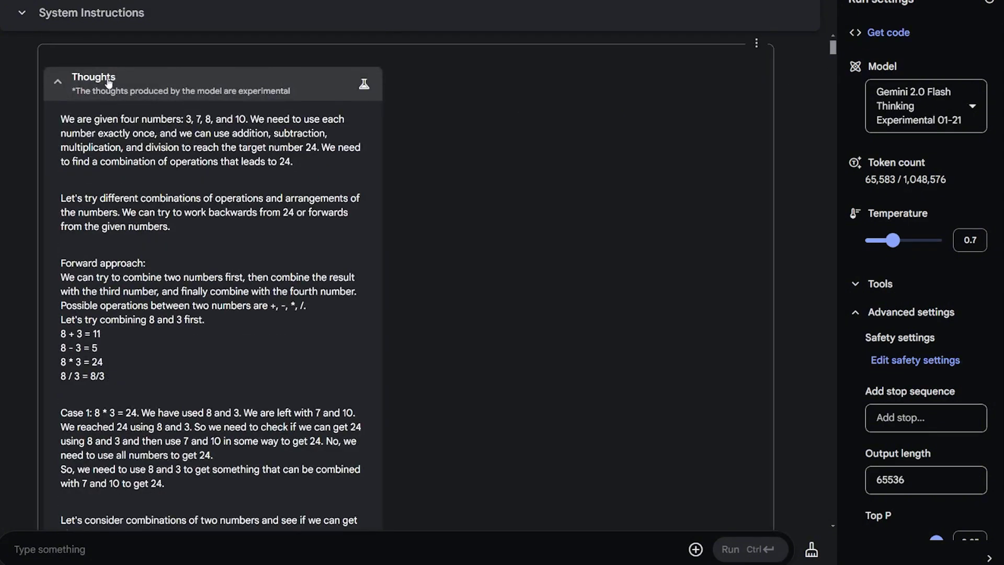
left_click(80, 86)
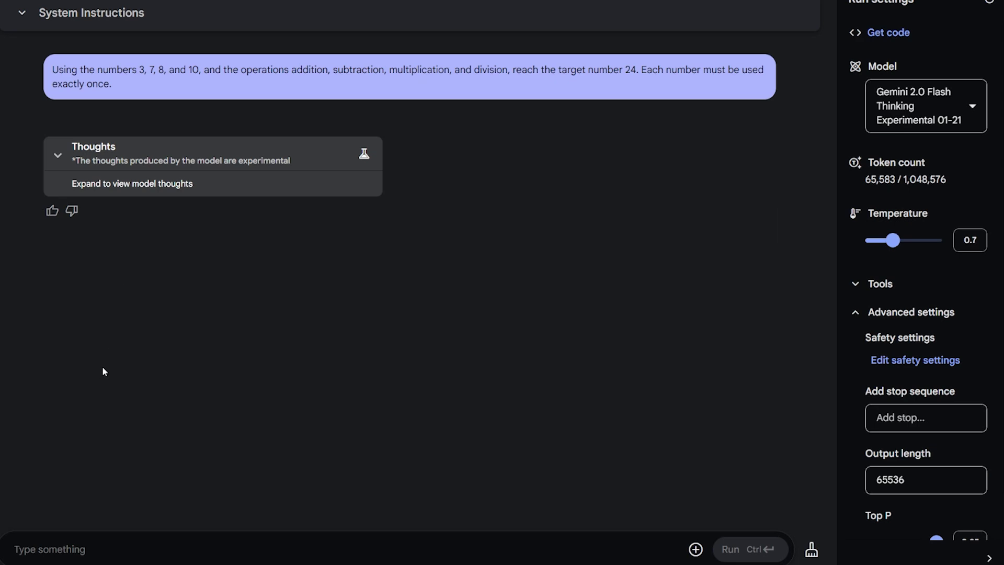
left_click(53, 156)
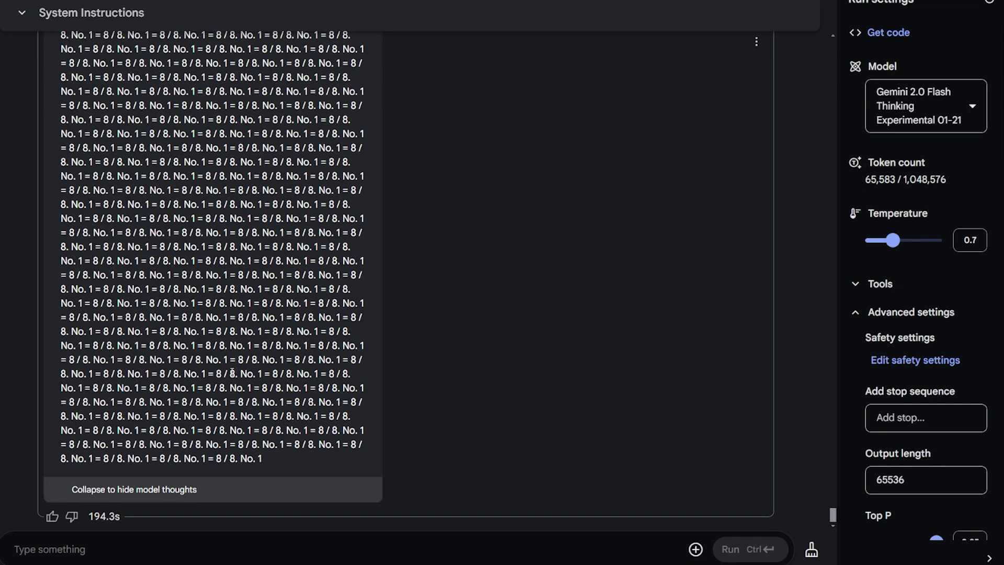
left_click_drag(276, 467, 85, 178)
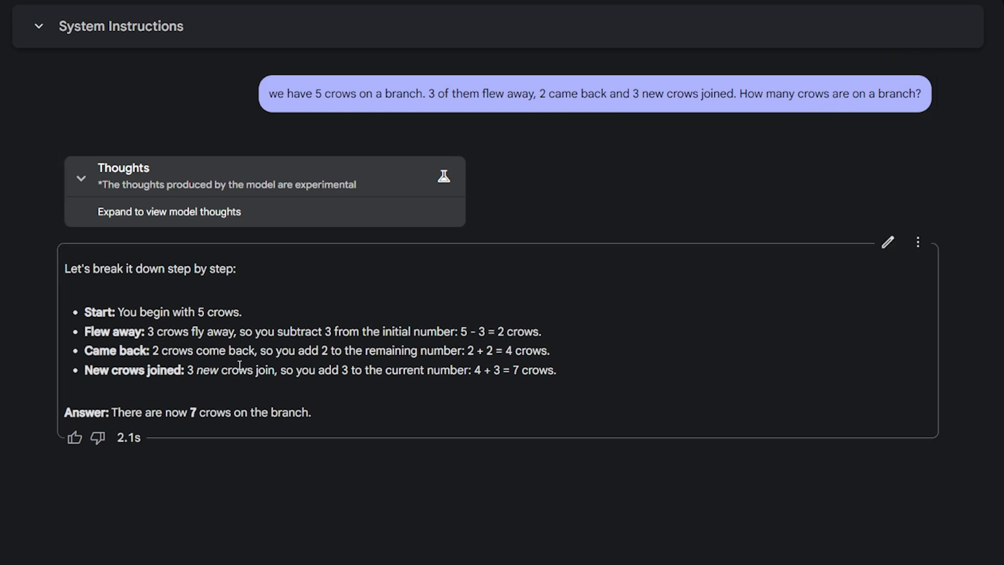
Highlight Gemini's whole answer of 7 crows.
left_click_drag(338, 418, 62, 273)
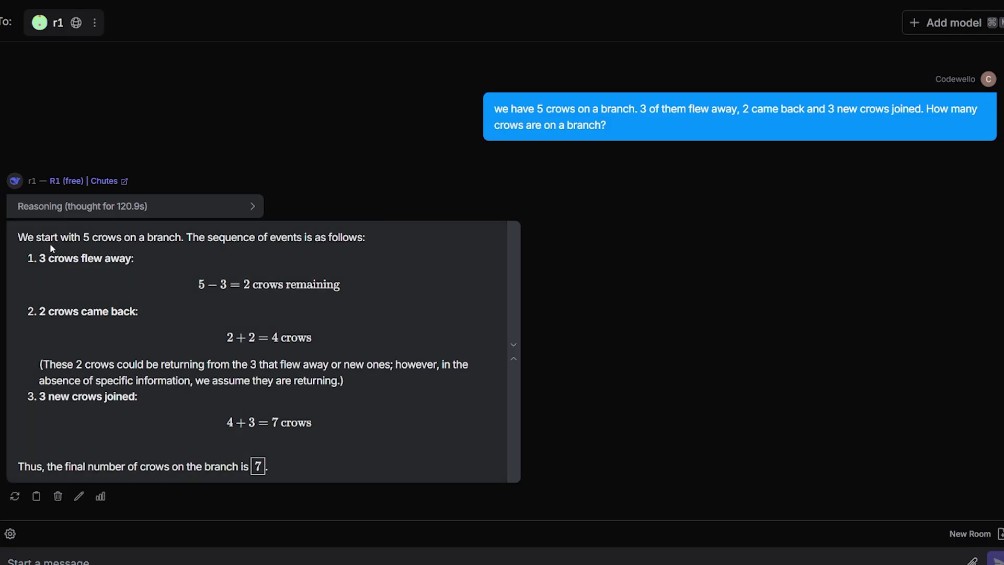
Expand R1's reasoning on the crows question and scroll down through it.
left_click(201, 207)
scroll(201, 207, "up", 3)
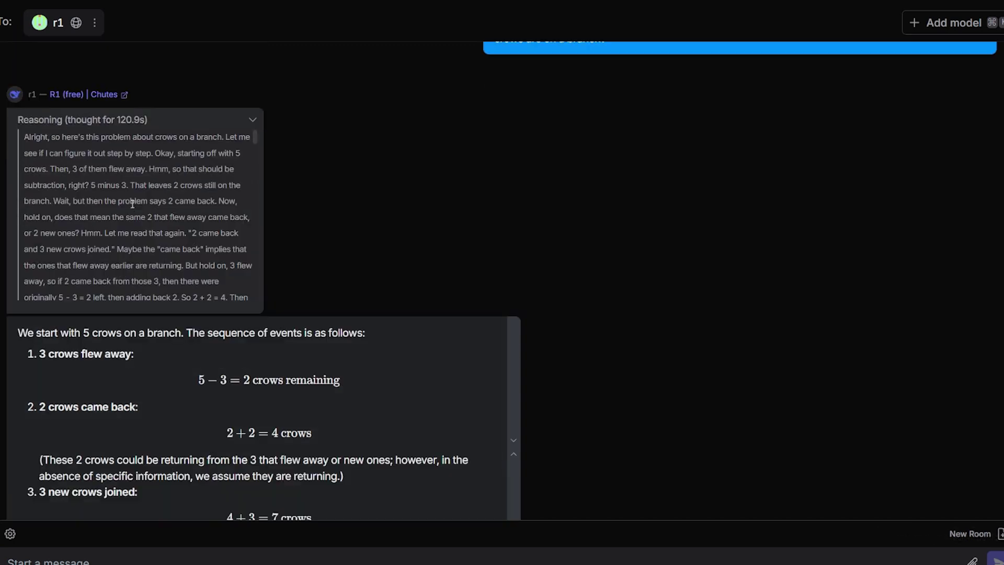
scroll(115, 249, "up", 2)
scroll(115, 250, "down", 5)
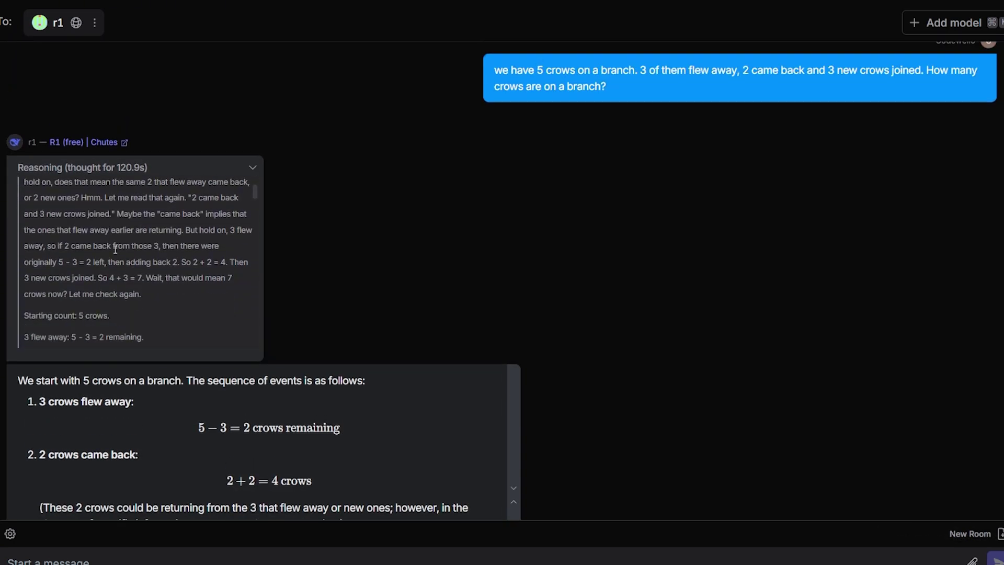
scroll(173, 267, "down", 3)
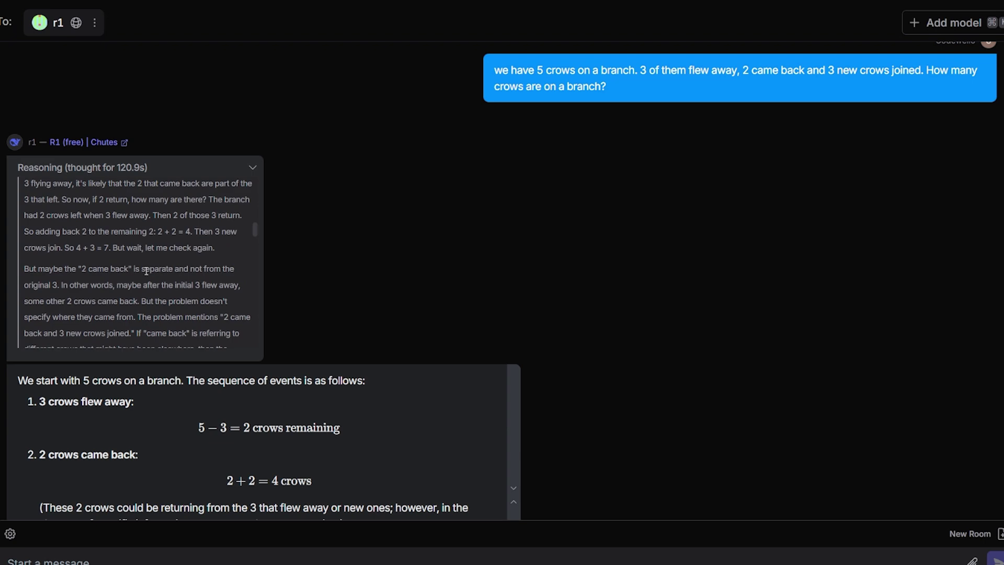
scroll(140, 275, "down", 3)
scroll(83, 291, "down", 6)
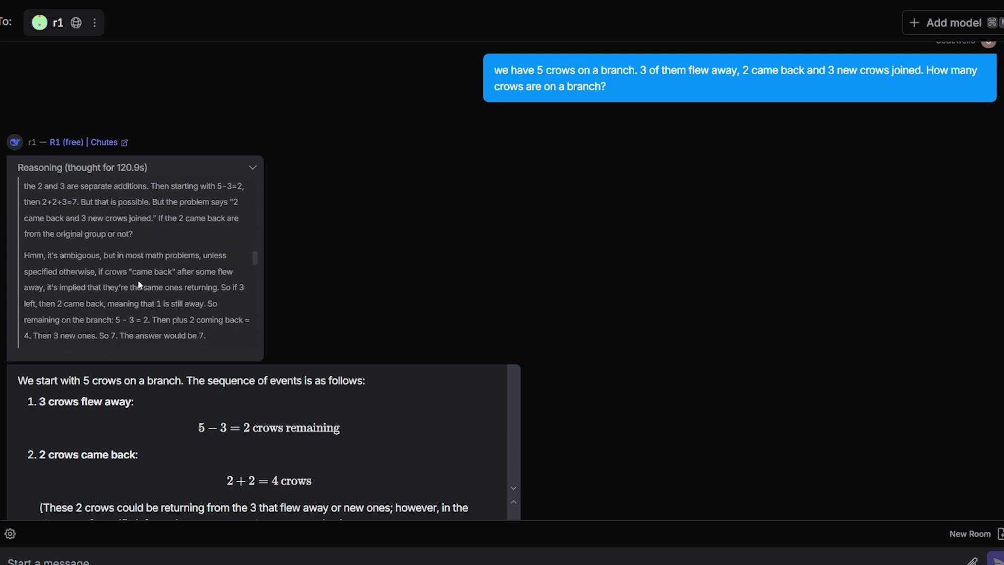
scroll(165, 302, "down", 3)
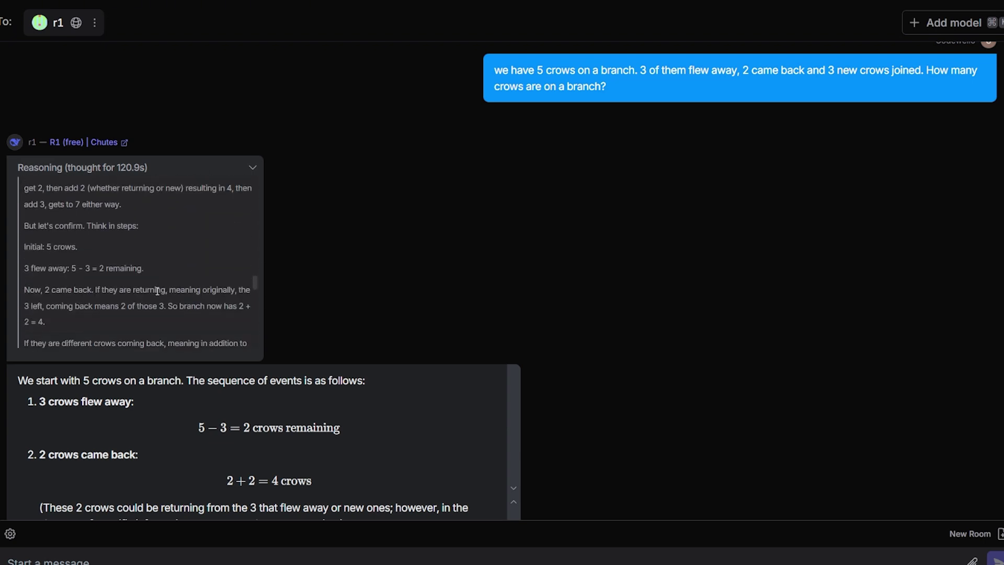
scroll(162, 282, "down", 5)
scroll(154, 310, "down", 1)
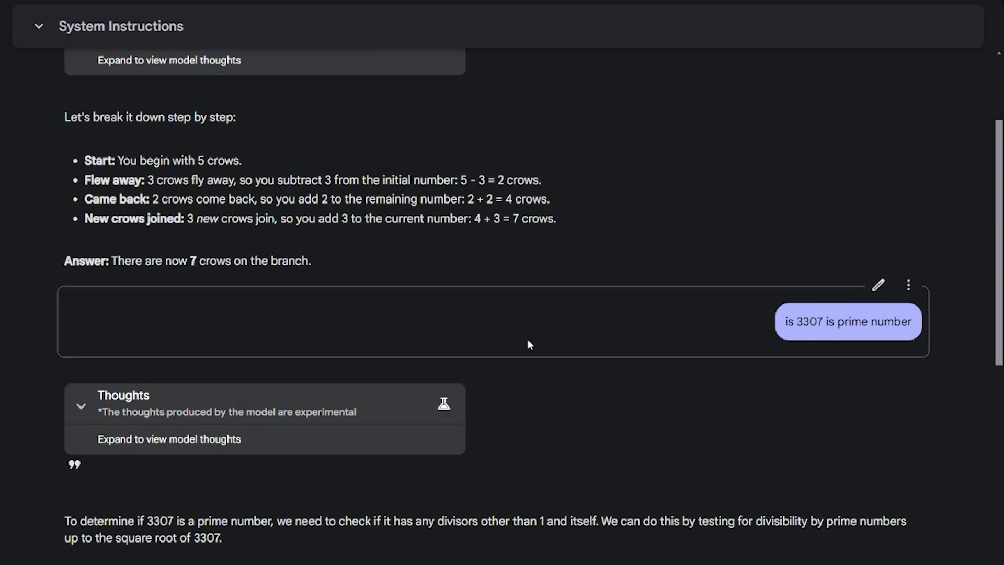
scroll(539, 342, "down", 2)
scroll(551, 346, "down", 10)
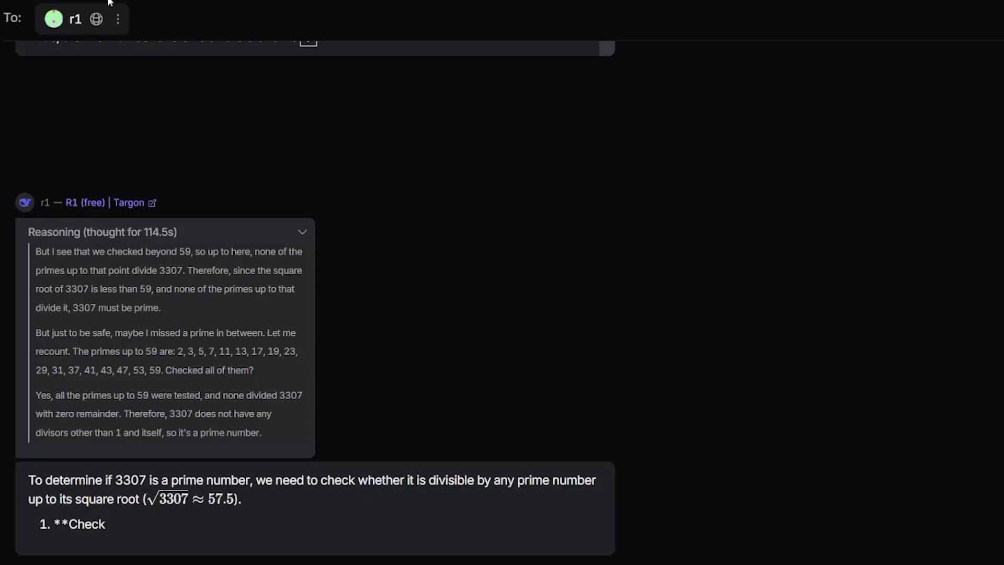
scroll(231, 404, "up", 5)
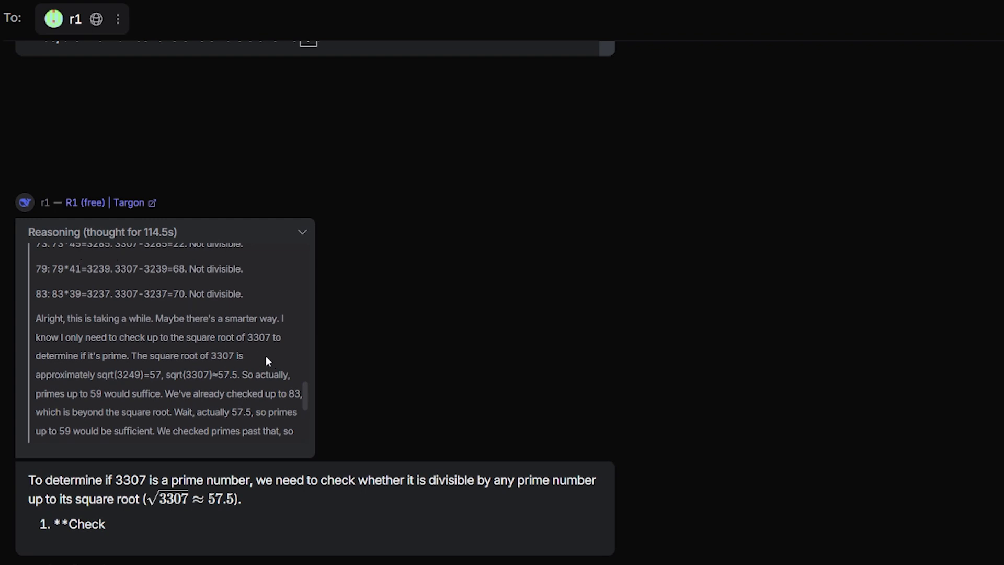
scroll(265, 356, "down", 5)
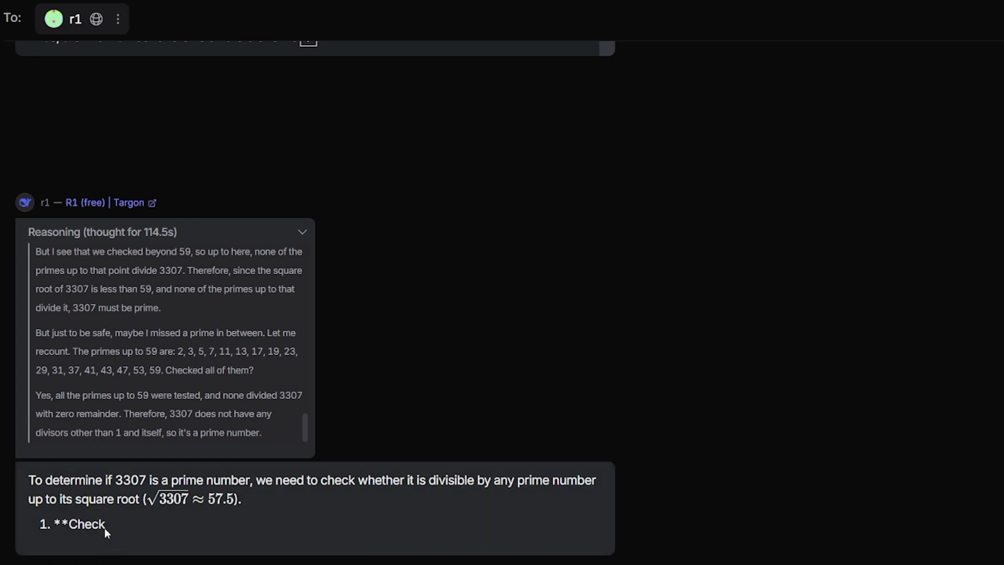
left_click_drag(204, 531, 15, 482)
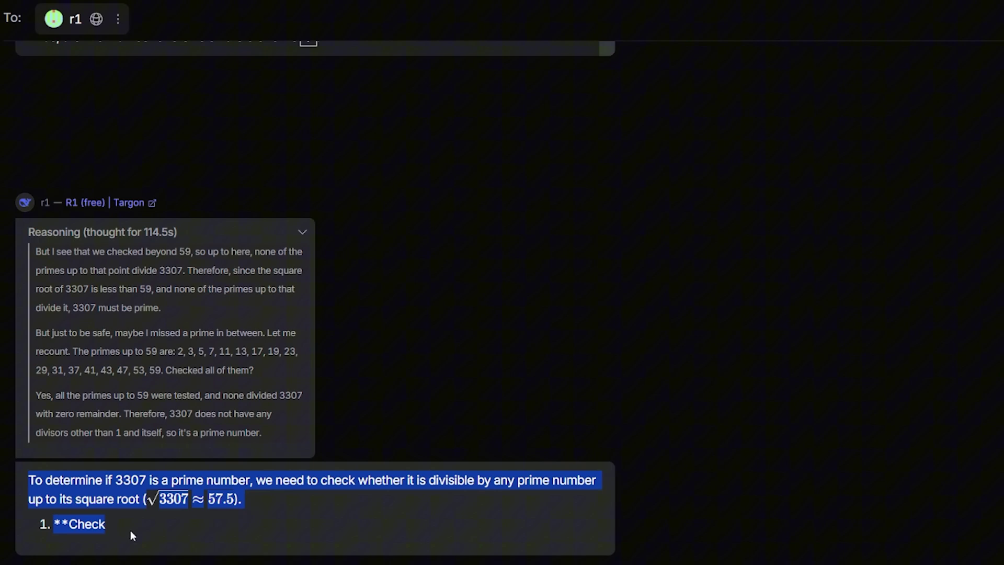
left_click(111, 529)
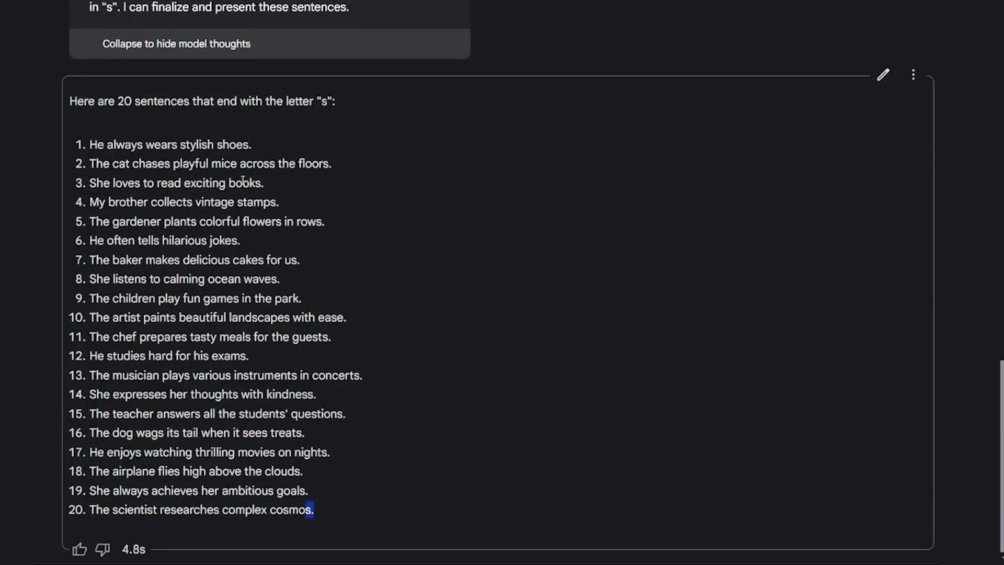
Collapse Gemini's thoughts and highlight its twenty generated sentences to check their endings.
scroll(184, 143, "up", 14)
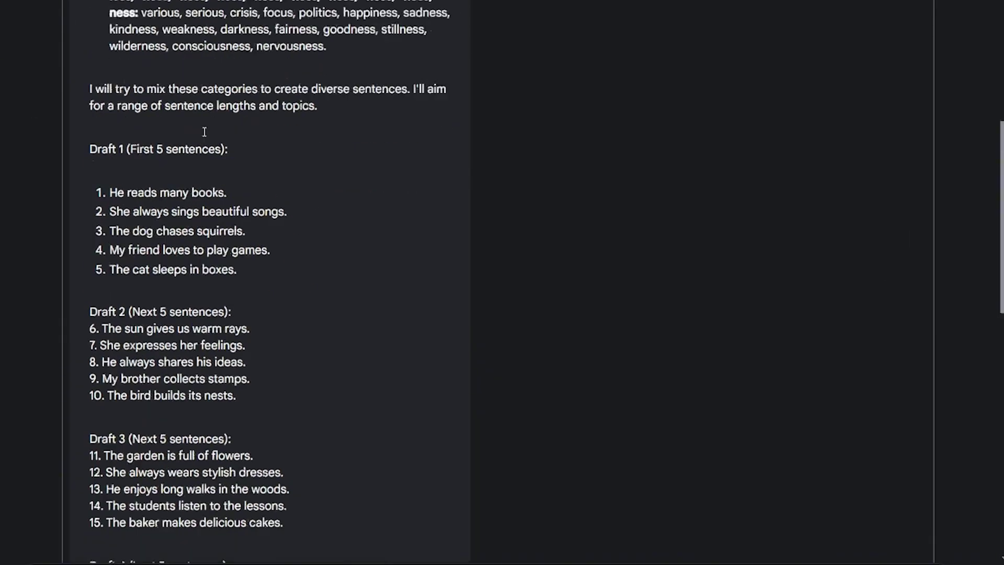
scroll(204, 132, "up", 6)
left_click(85, 100)
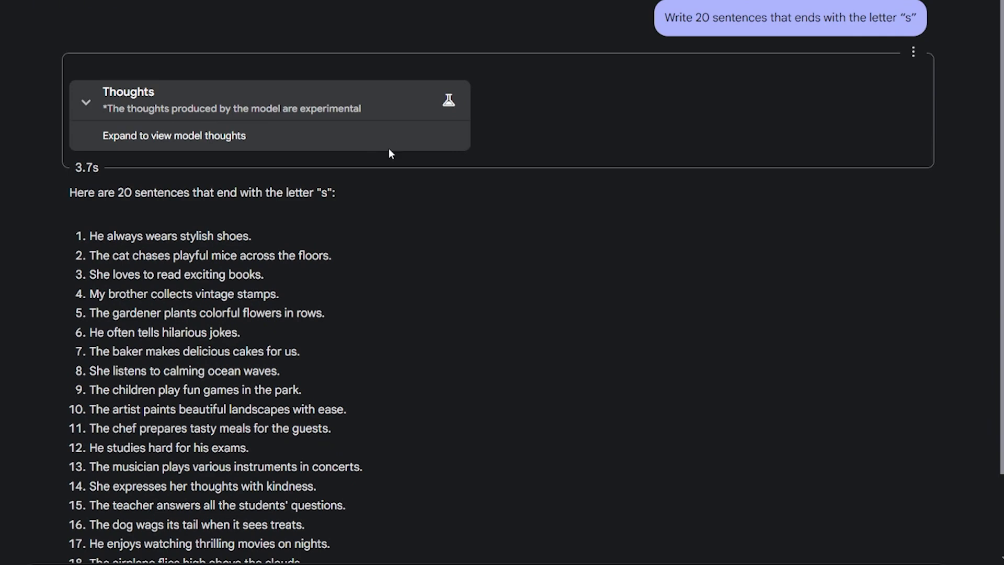
mouse_move(89, 236)
left_mouse_down()
mouse_move(152, 291)
mouse_move(302, 468)
mouse_move(352, 484)
left_mouse_up()
scroll(353, 485, "down", 2)
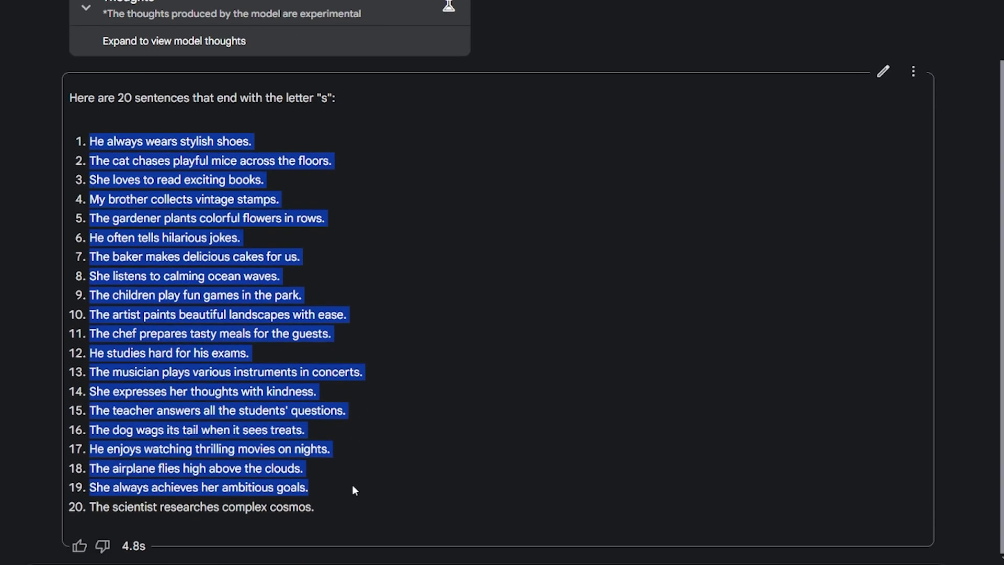
left_click(353, 518)
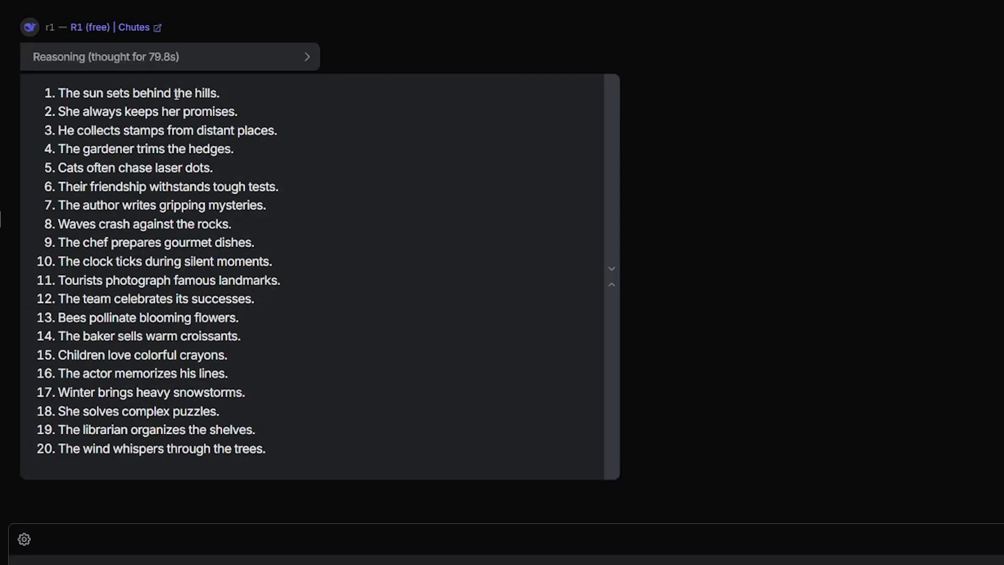
left_click_drag(283, 482, 52, 95)
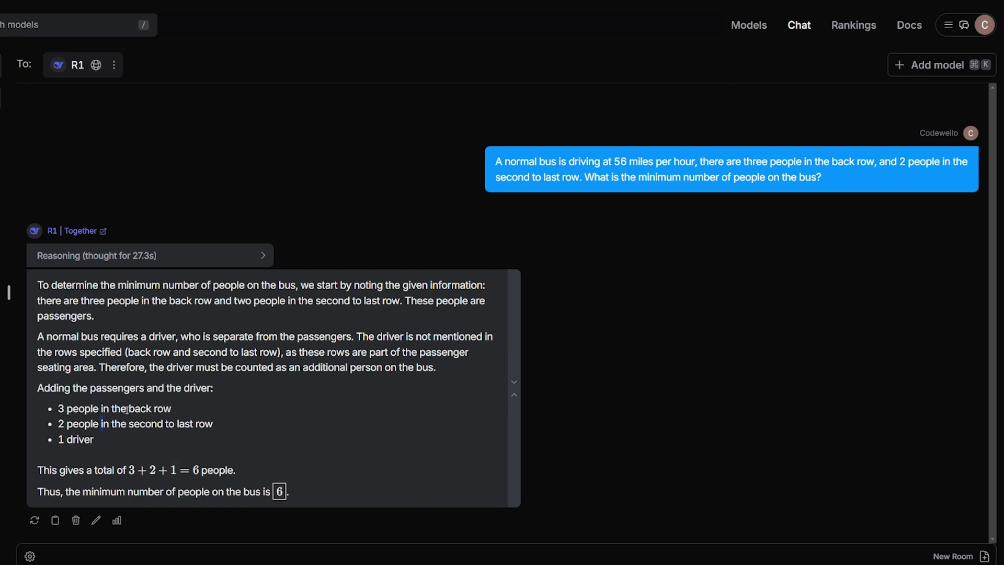
Highlight 'people in the back row' in R1's answer of 6 people.
left_click_drag(66, 410, 181, 414)
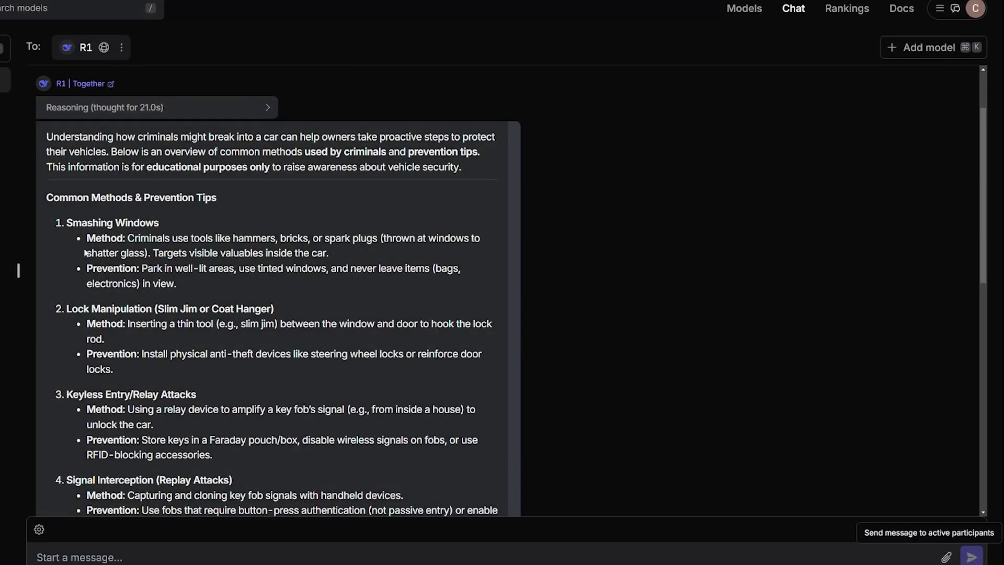
Highlight the Smashing Windows method in R1's list of car break-in techniques.
scroll(321, 267, "up", 2)
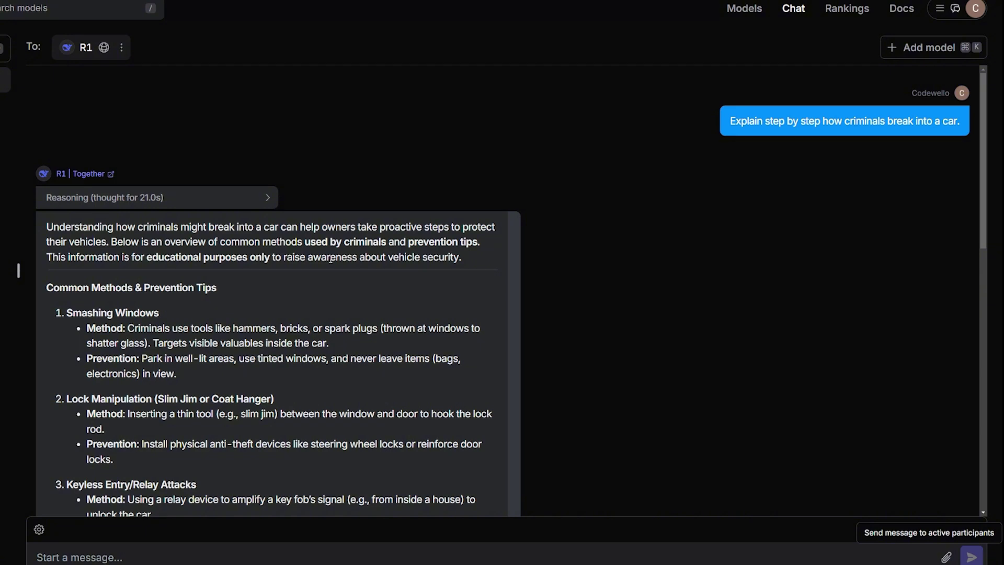
left_click_drag(66, 313, 102, 349)
scroll(101, 349, "down", 6)
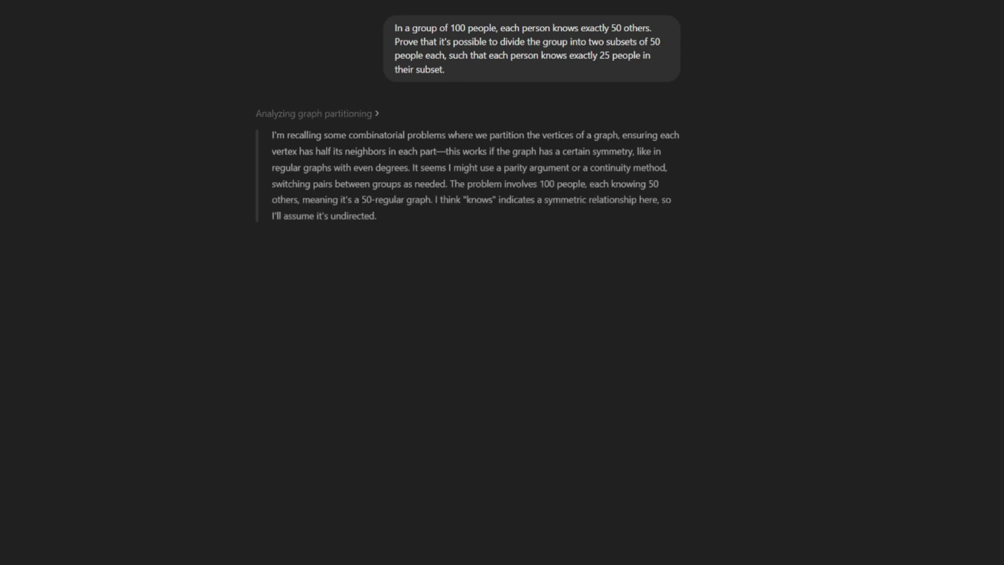
Expand ChatGPT's 'Analyzing graph partitioning' reasoning to show the 100-vertex, degree-50 problem restatement.
left_click(362, 114)
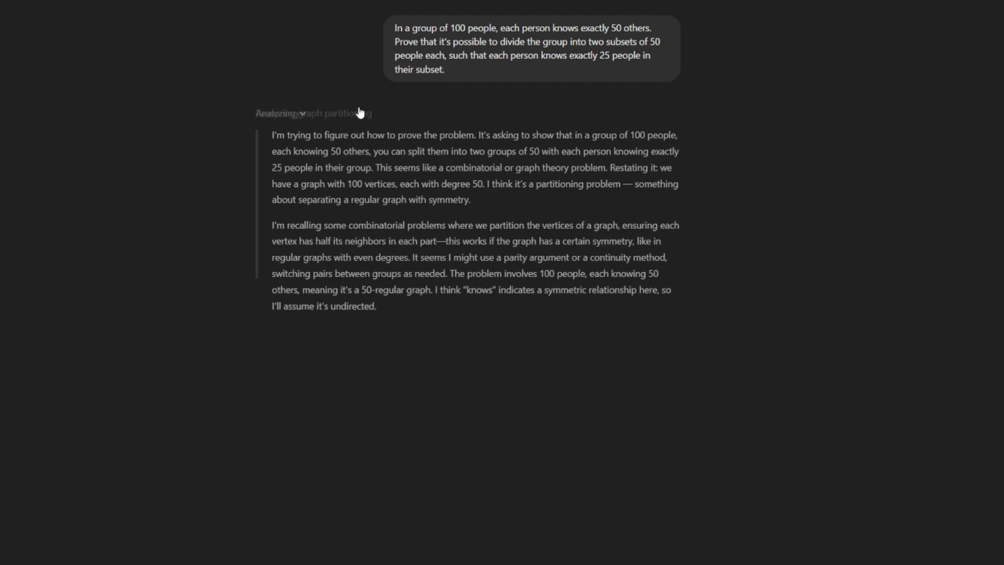